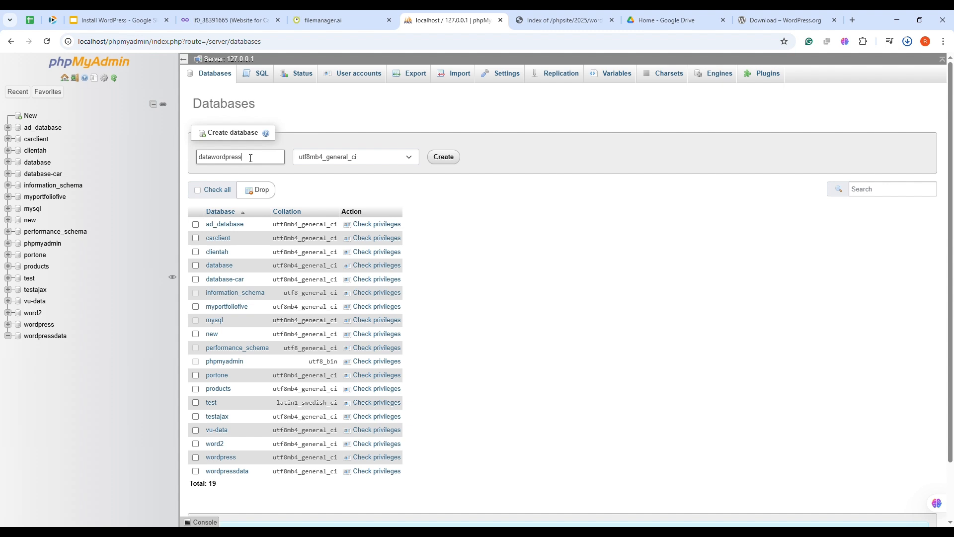
- Create the database datawordpress with the utf8mb4_general_ci collation
left_click(443, 157)
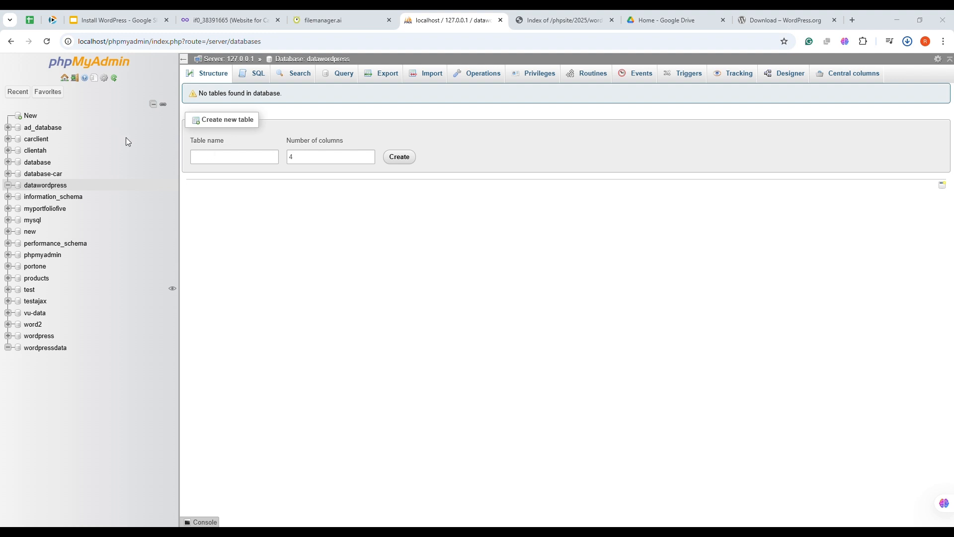
- Reload the localhost/phpsite/2025/wordpress/ directory listing and try to open its wordpress folder
left_click(602, 21)
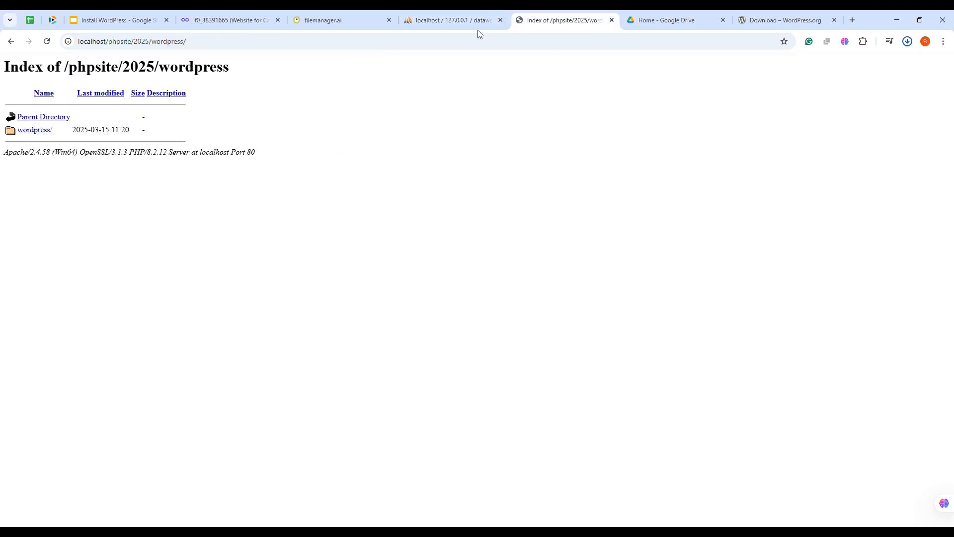
left_click(362, 48)
left_click(313, 42)
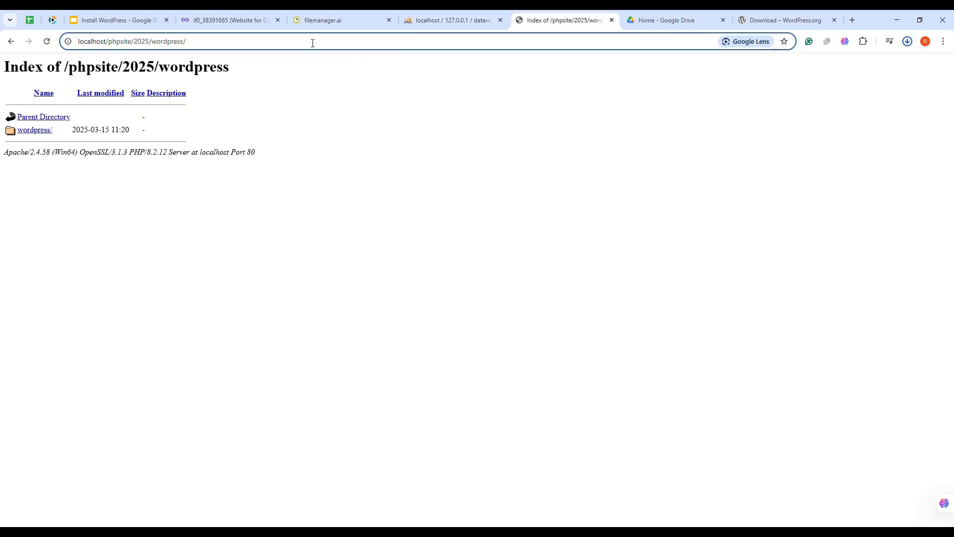
key("Return")
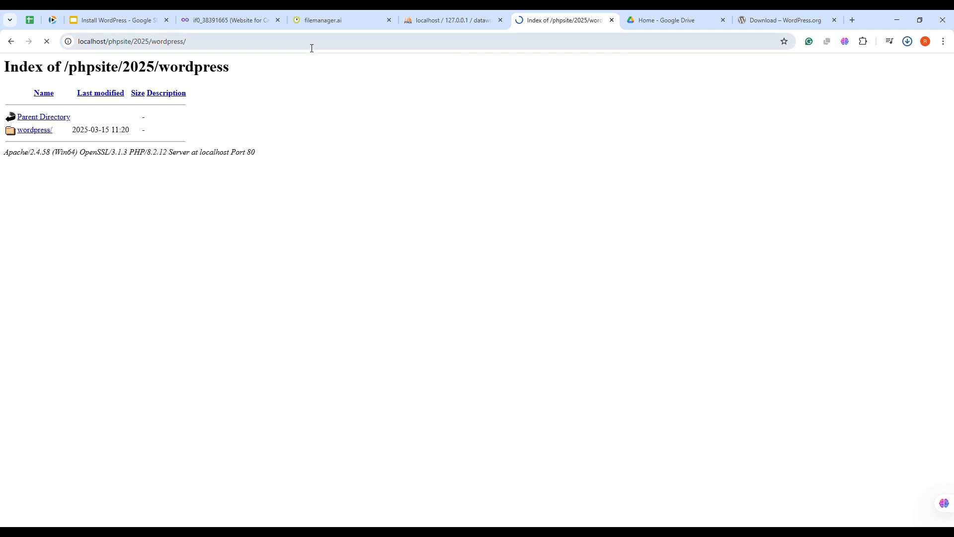
left_click(47, 131)
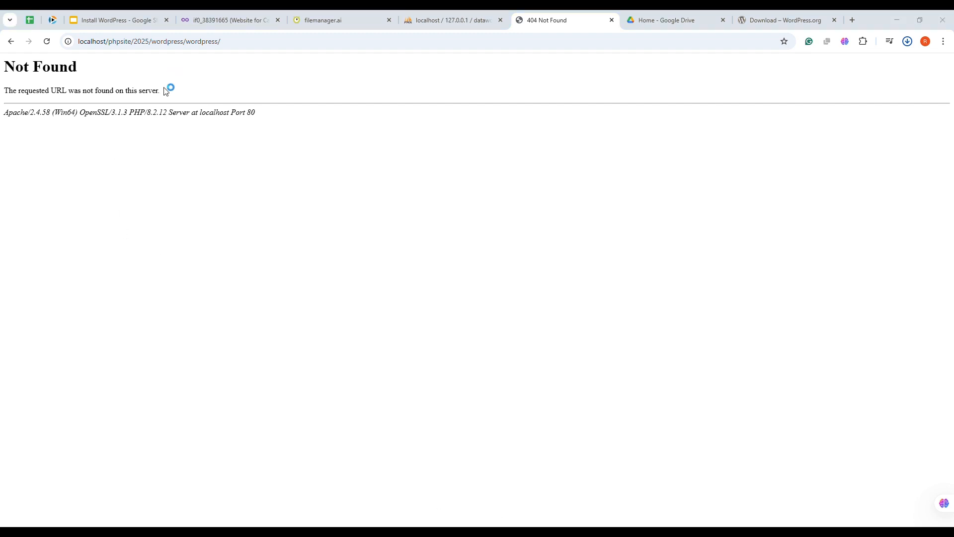
- Remove the second wordpress segment from the address and load localhost/phpsite/2025/wordpress
left_click(364, 47)
left_click(365, 45)
key("BackSpace")
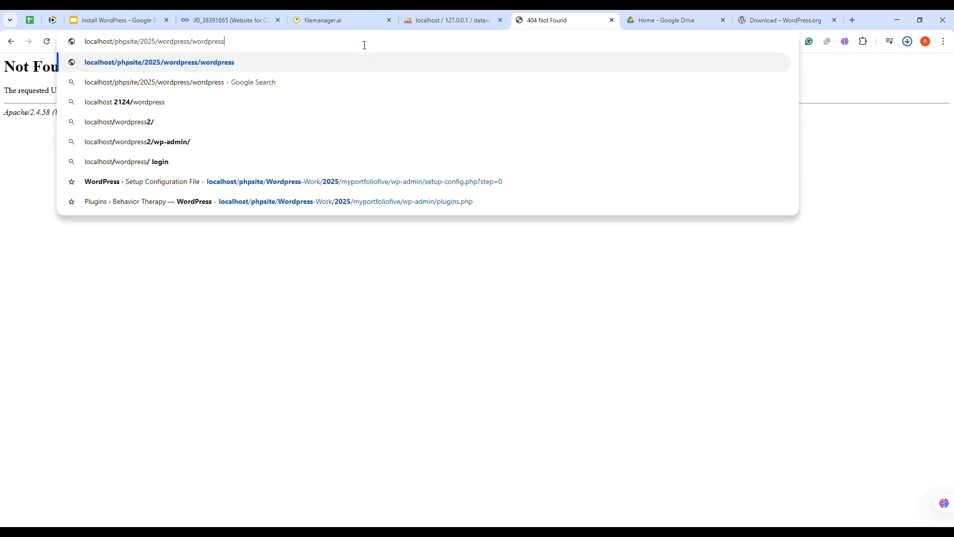
key("BackSpace")
key("BackSpace")
key("BackSpace")
key("BackSpace")
key("BackSpace")
key("BackSpace")
key("BackSpace")
key("BackSpace")
key("BackSpace")
key("BackSpace")
key("Return")
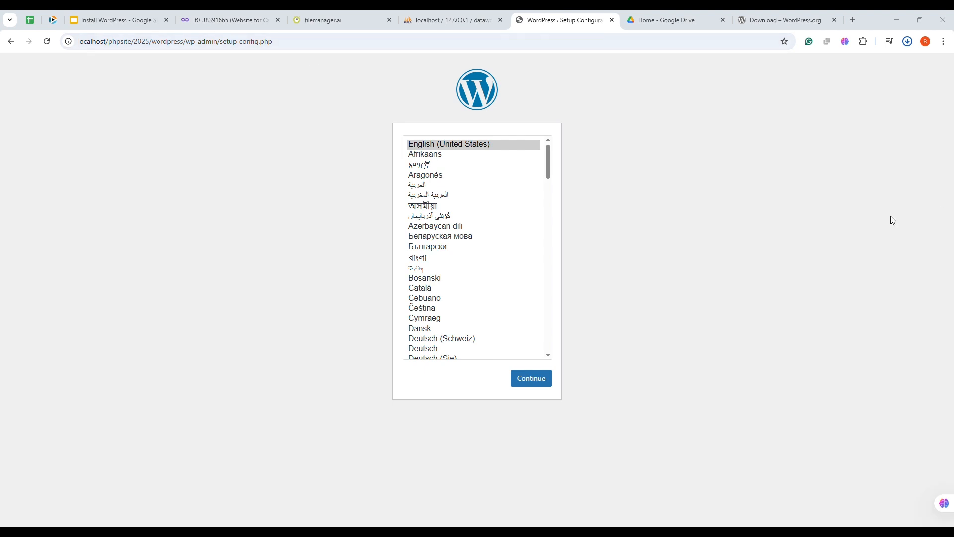
- Continue the WordPress setup in English (United States) and proceed to the database connection form
left_click(530, 380)
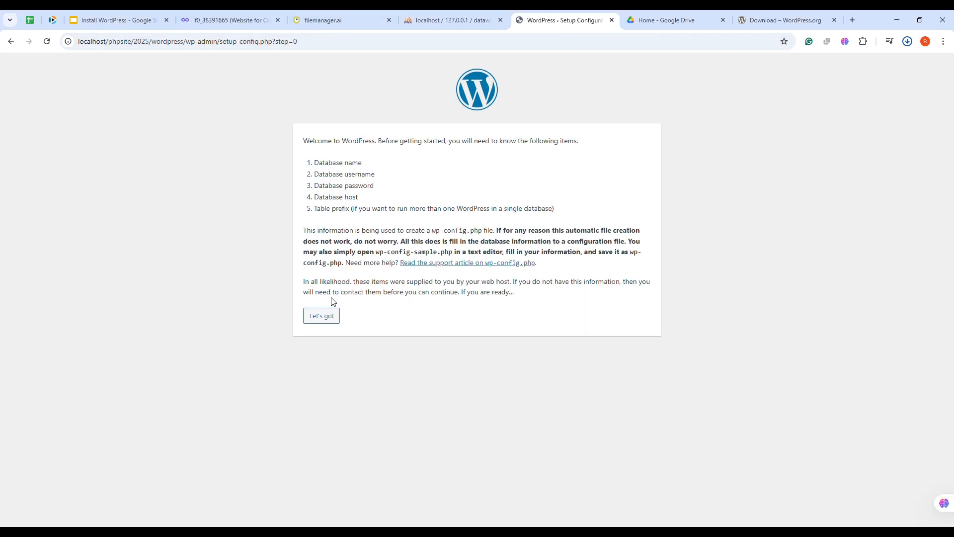
left_click(323, 323)
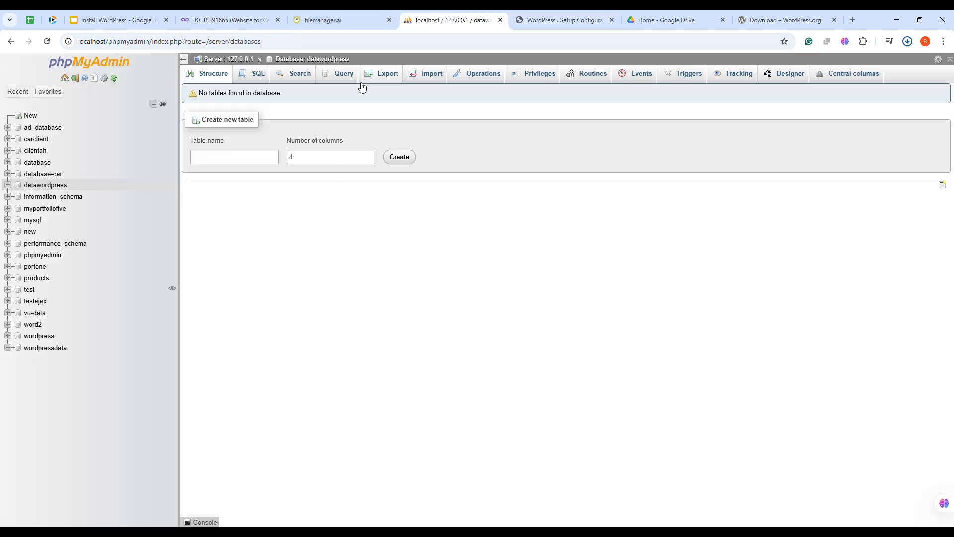
- Copy the database name datawordpress from phpMyAdmin and paste it as the database name in the WordPress setup form
left_click(447, 19)
left_click_drag(67, 186, 26, 193)
key("ctrl+c")
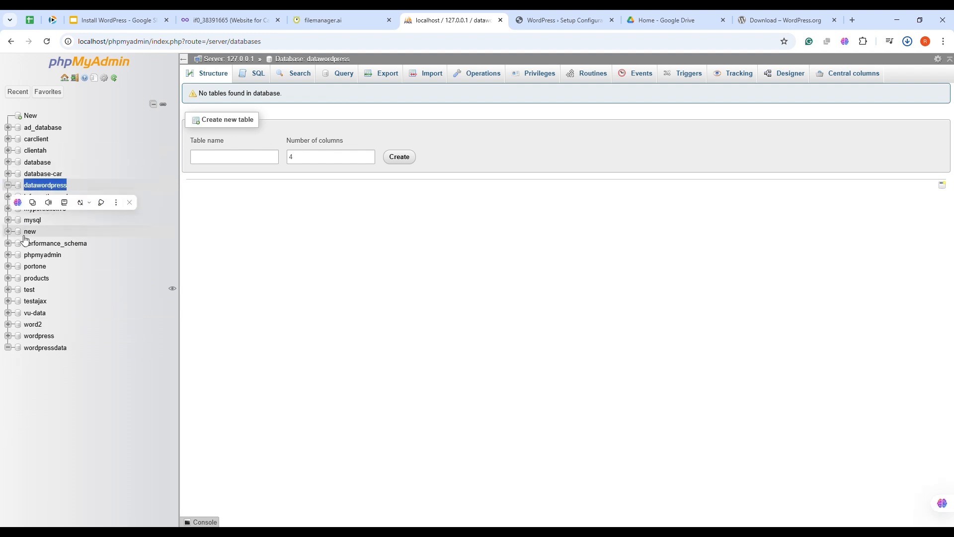
left_click(518, 18)
key("ctrl+v")
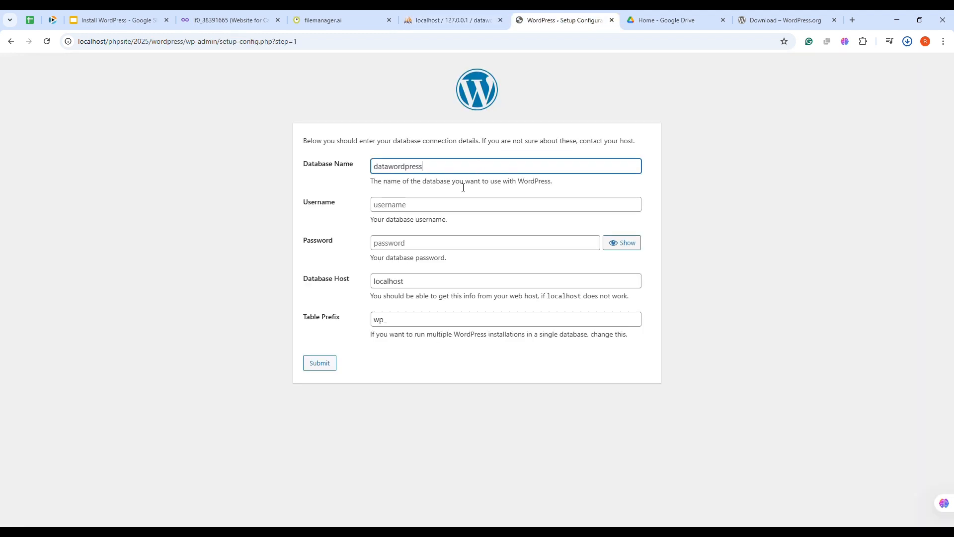
- Submit the database connection details with username root and an empty password, and run the installation
left_click(433, 210)
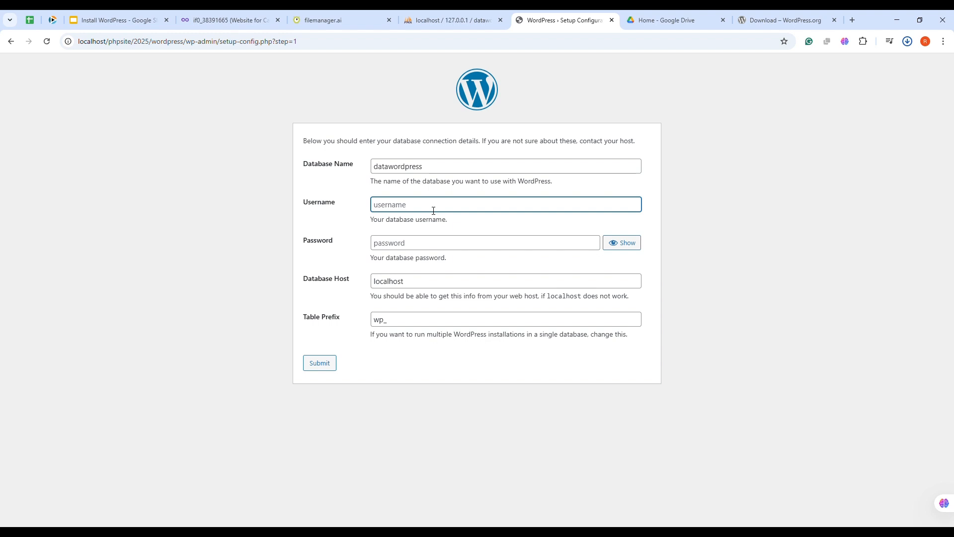
type("root")
key("Tab")
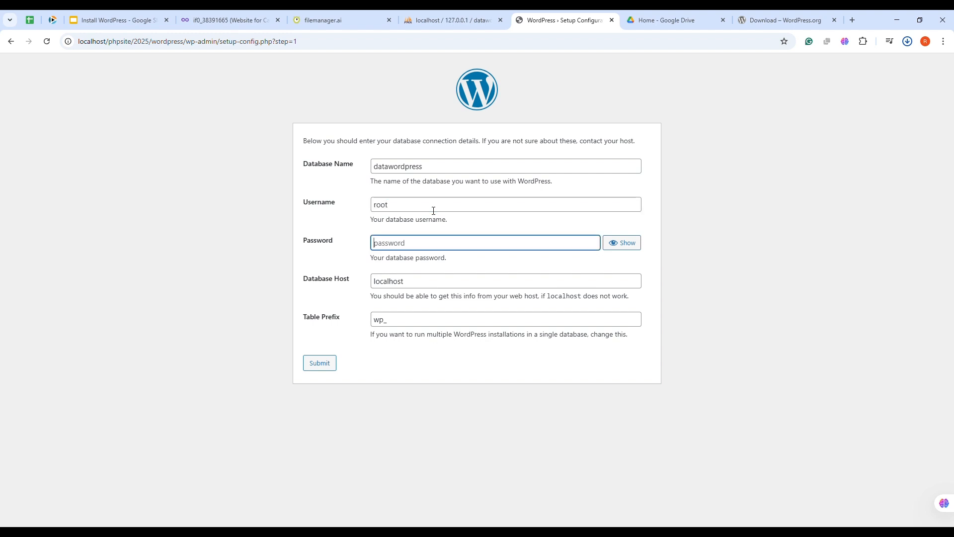
key("Tab")
key("Tab")
key("Tab")
key("Tab")
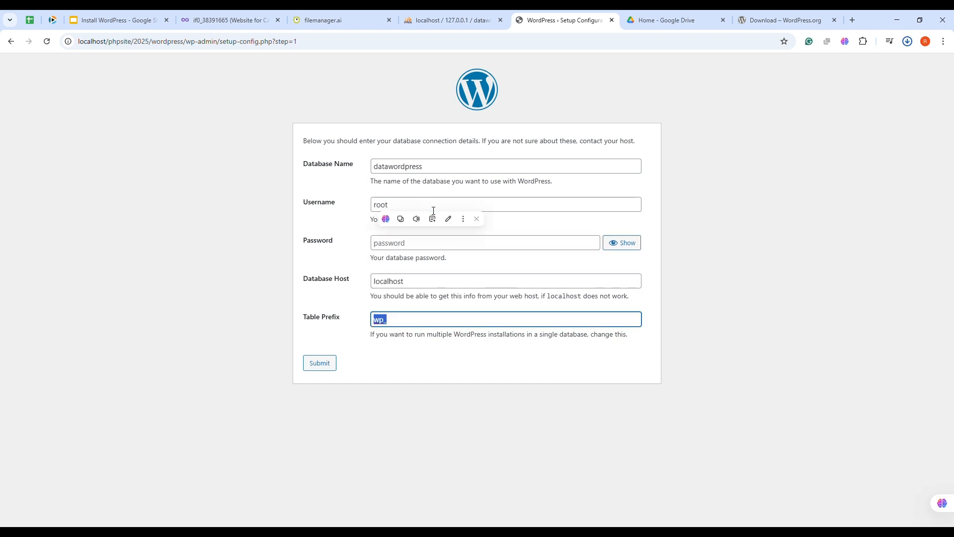
left_click(316, 367)
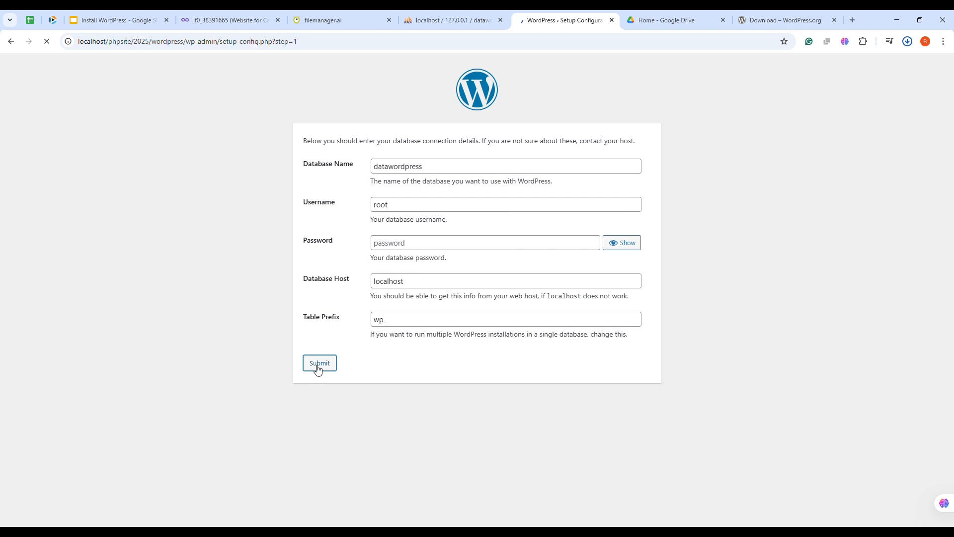
left_click(340, 179)
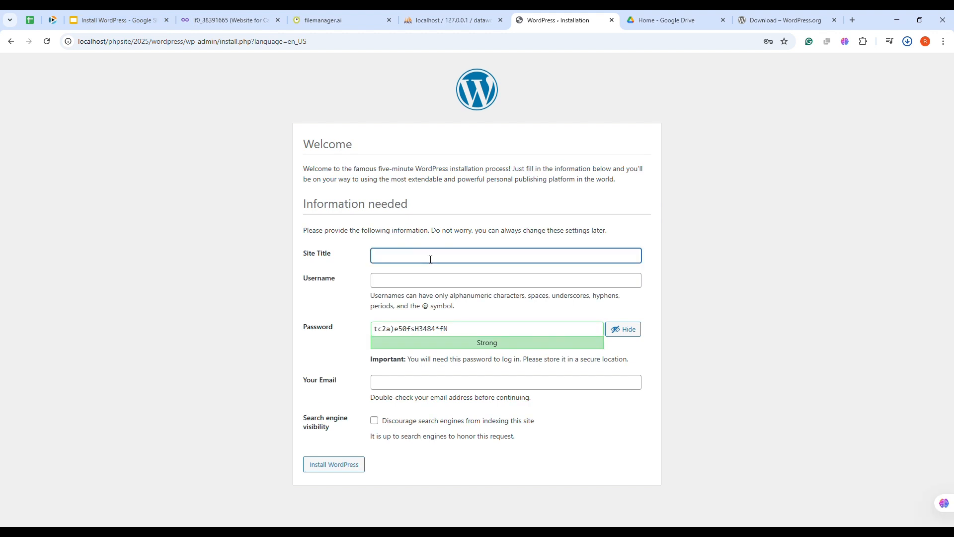
- Set the site title to Any Name and the administrator username to admin, keeping the generated password
type("Any Name")
left_click(383, 281)
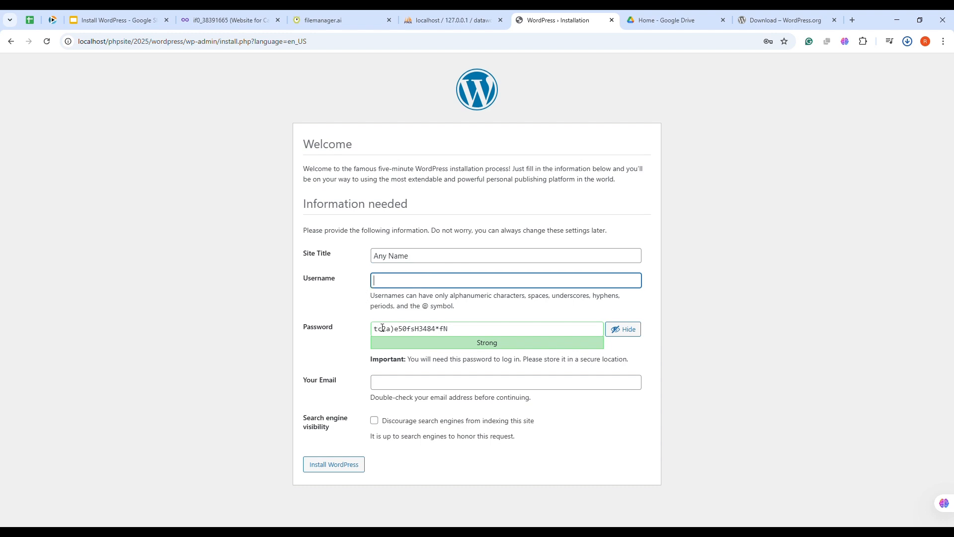
type("admin")
left_click(560, 335)
left_click(426, 282)
left_click(436, 331)
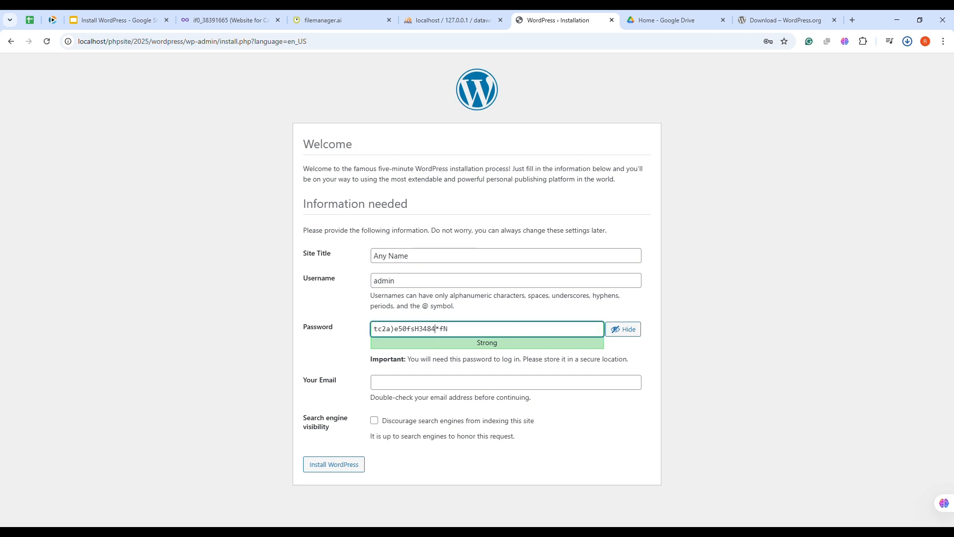
- Copy the admin username and the generated password from the installation form for safekeeping
key("alt+Tab")
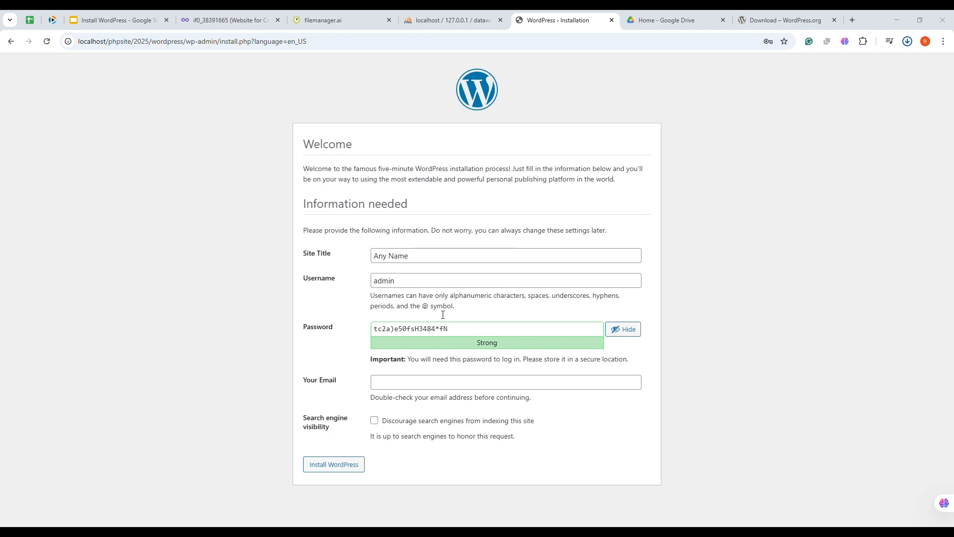
double_click(400, 284)
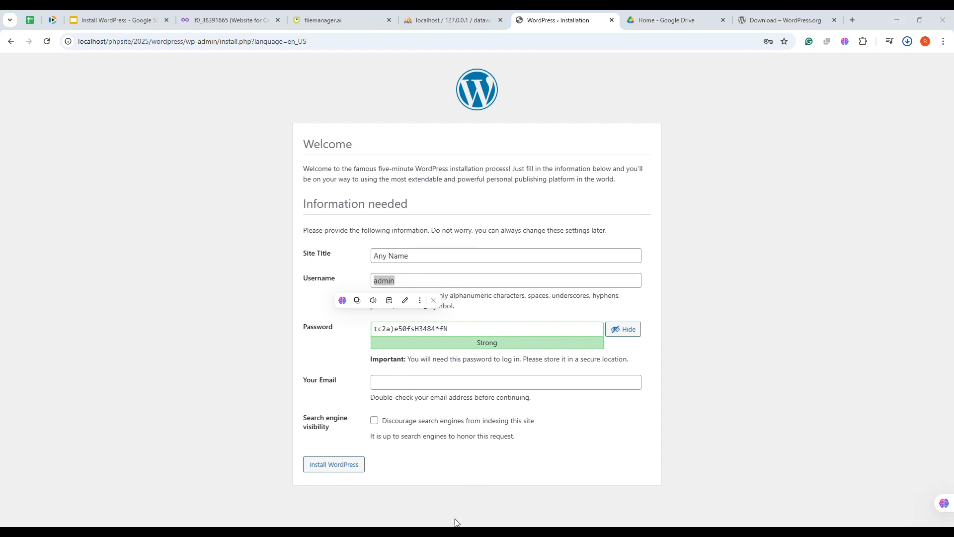
left_click(447, 334)
triple_click(432, 338)
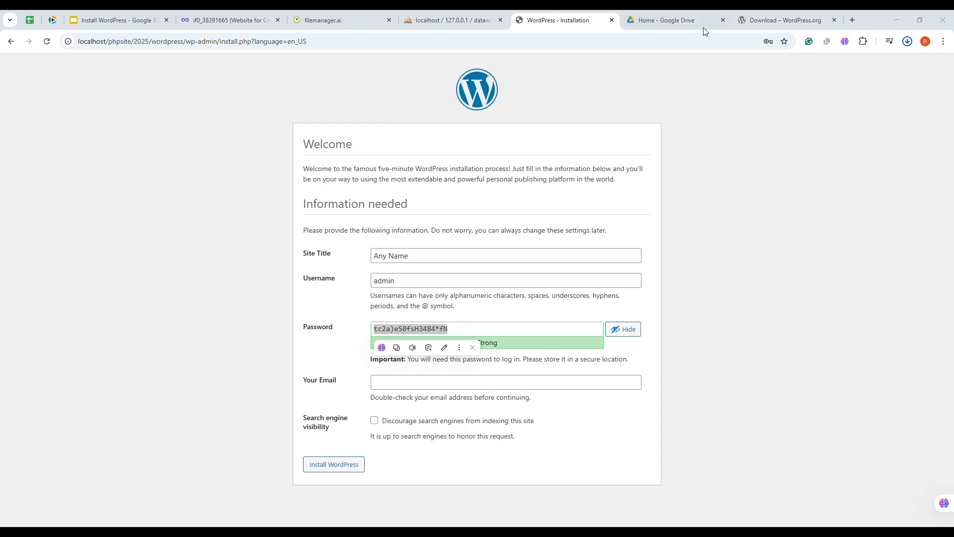
left_click(308, 481)
- Fill in the administrator's email address and install WordPress
left_click(409, 385)
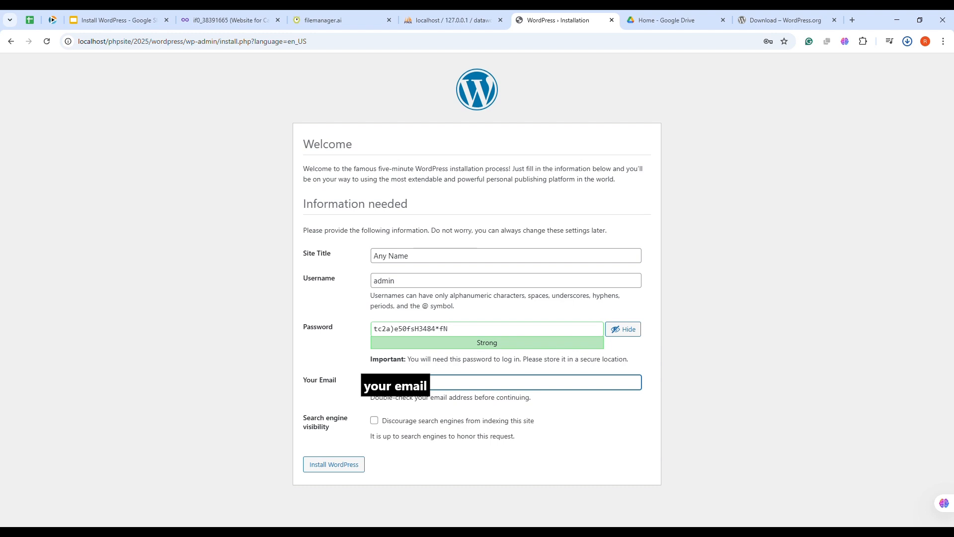
type("mail.com")
left_click(336, 466)
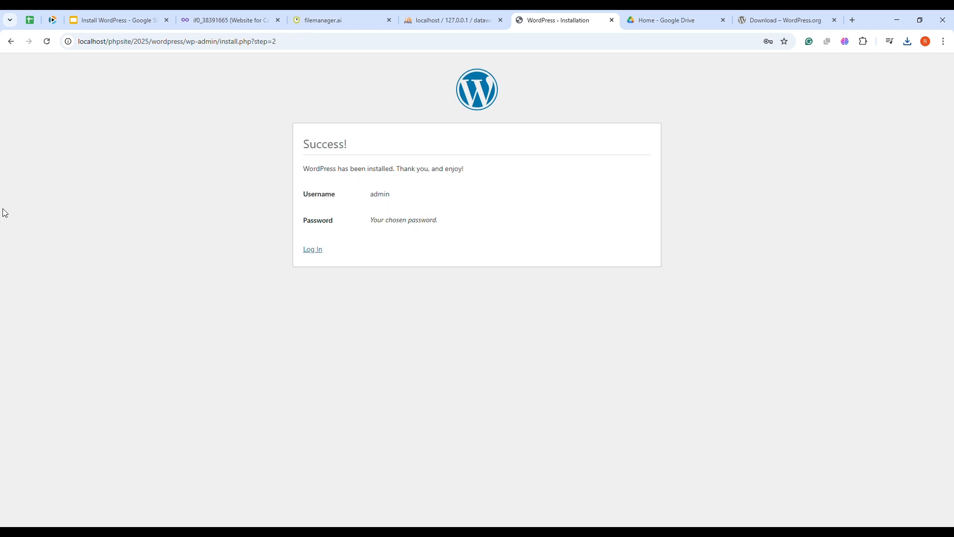
- Log in to the new WordPress site as admin, pasting the account password and enabling Remember Me
left_click(311, 250)
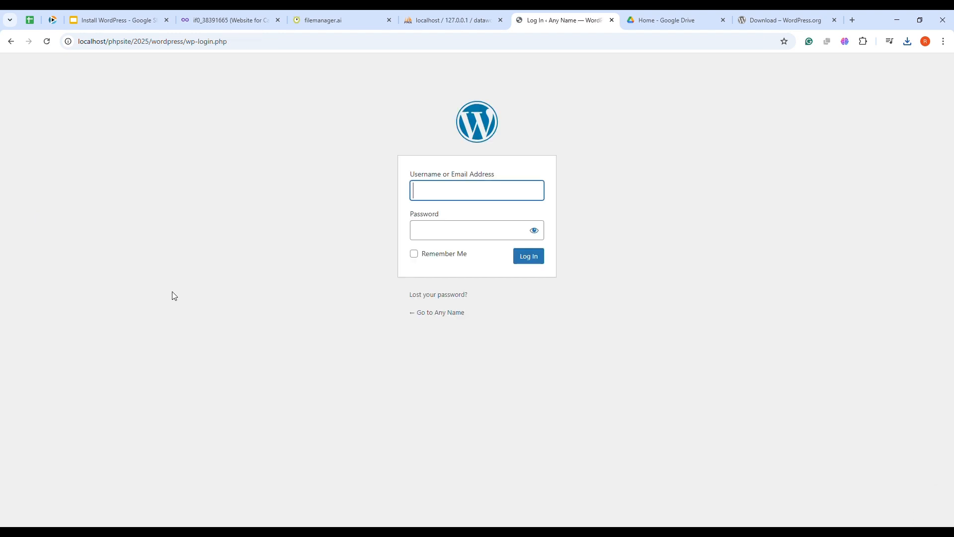
left_click(544, 525)
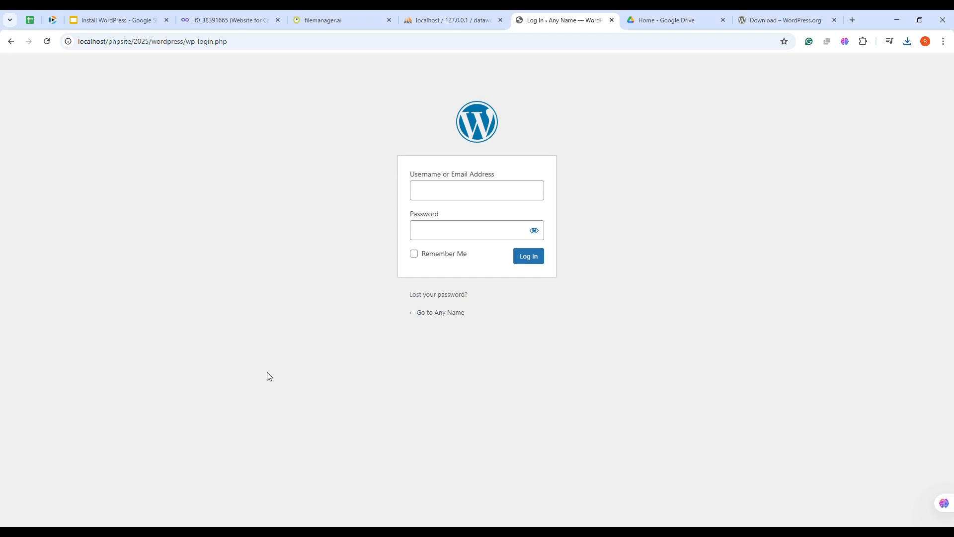
left_click(441, 190)
type("admin")
key("alt+Tab")
key("alt+Tab")
left_click(479, 232)
key("ctrl+v")
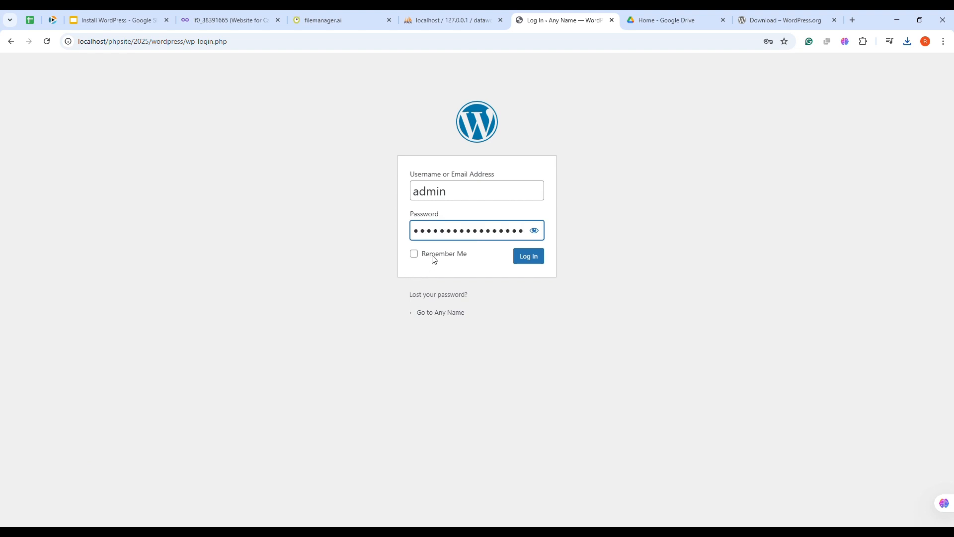
left_click(434, 258)
left_click(517, 256)
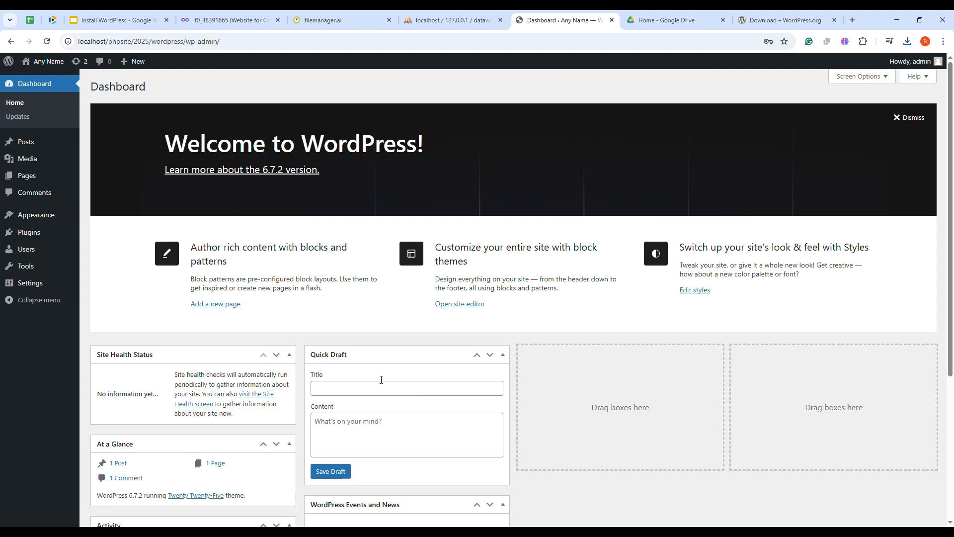
- Open the Any Name site's front end in a new browser tab and view it
mouse_move(49, 61)
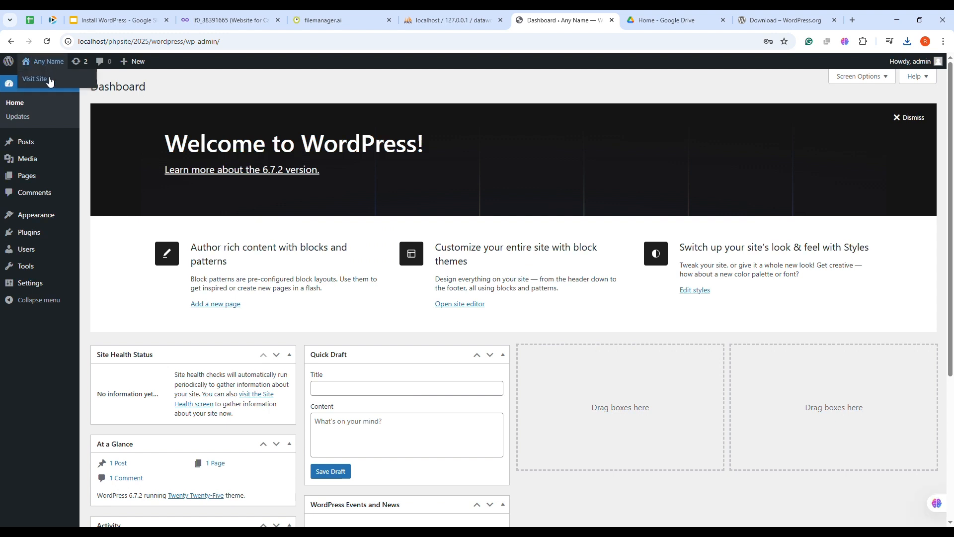
middle_click(69, 84)
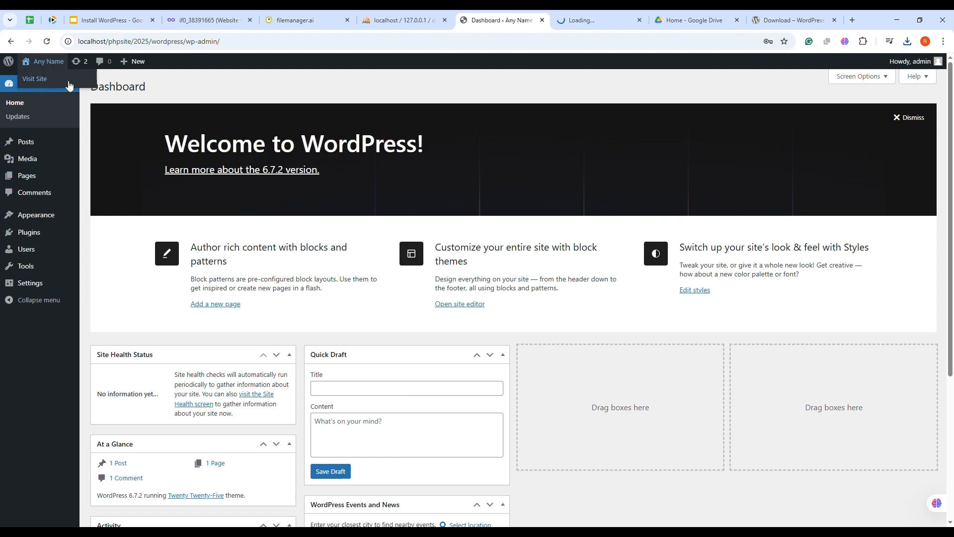
left_click(597, 20)
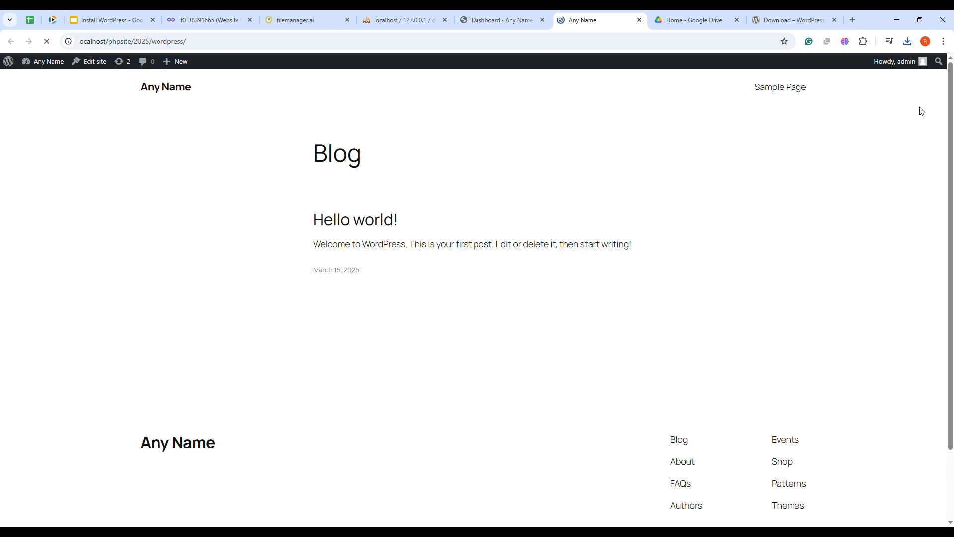
- Switch to the Install WordPress presentation in Google Slides and review the slides on file upload, database creation and wp-config.php
left_click(71, 15)
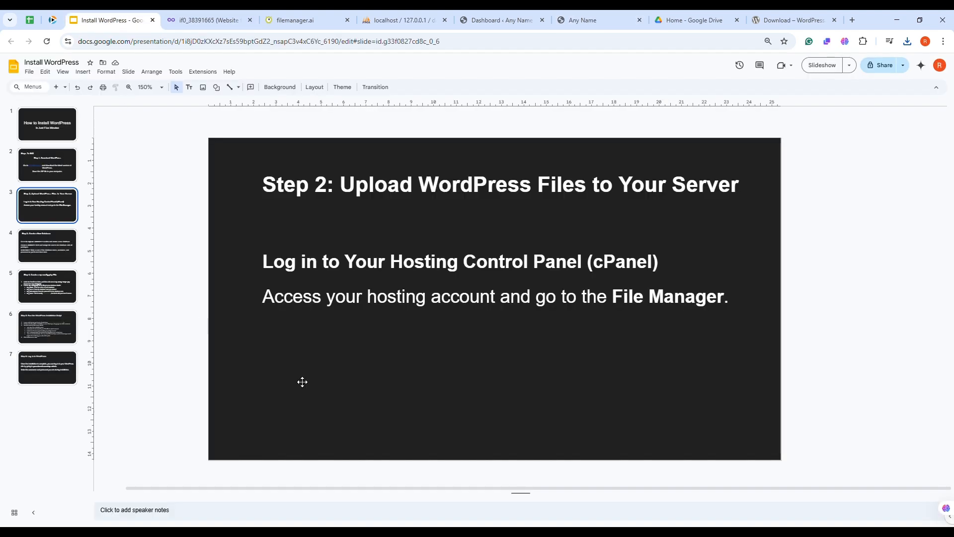
scroll(304, 382, "down", 2)
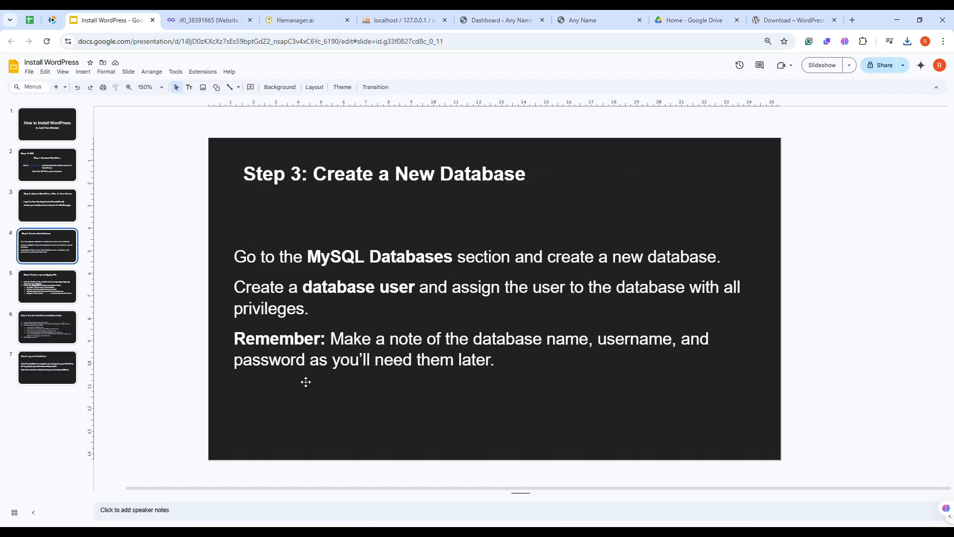
scroll(306, 382, "down", 1)
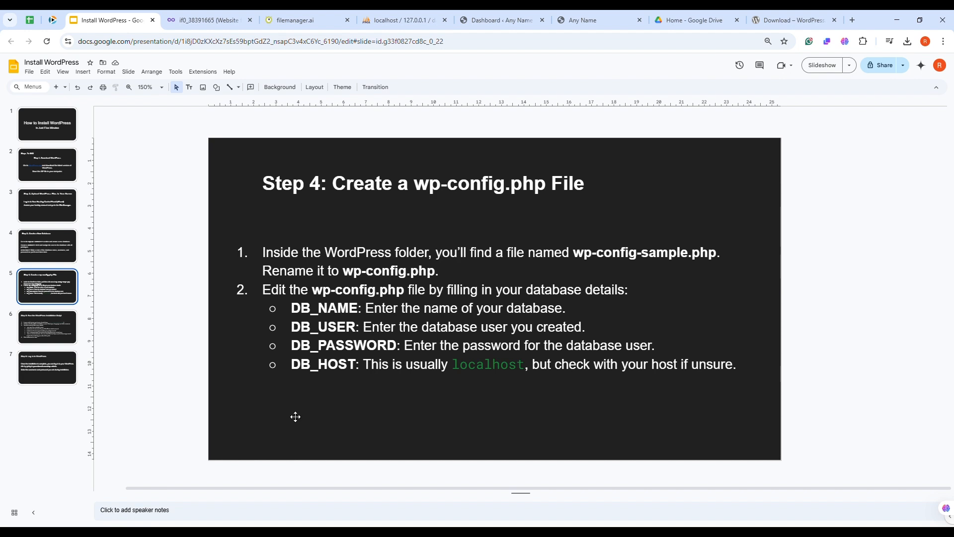